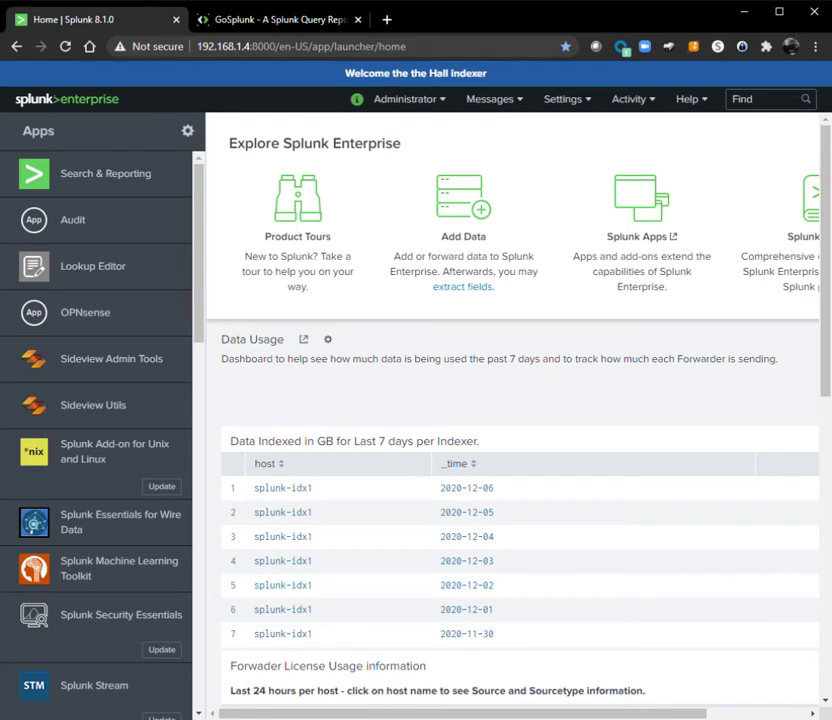
- Switch to the GoSplunk browser tab
{"action": "left_click", "coordinate": [255, 19]}
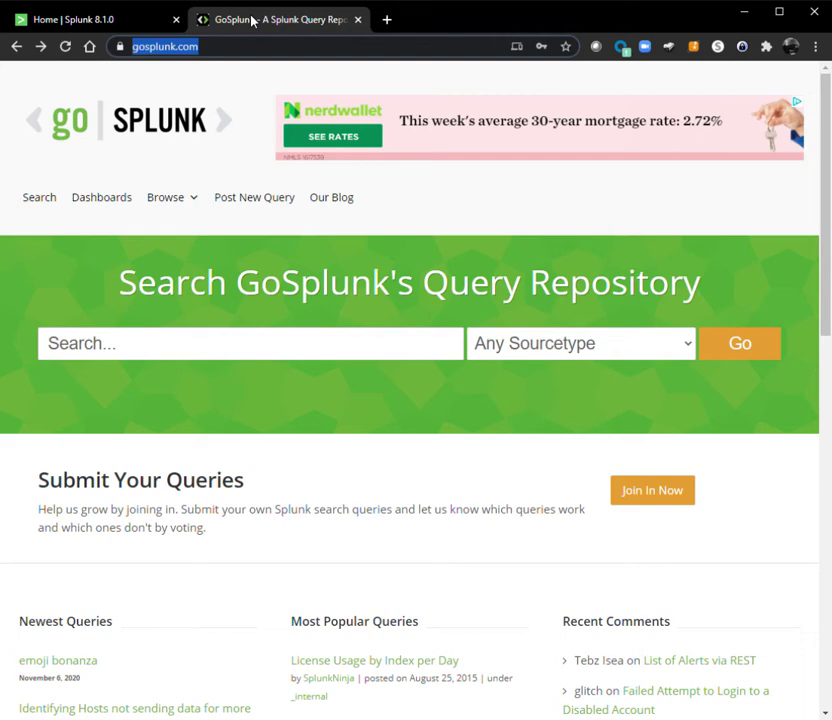
- Return to the author's queries page and open the full Windows Logon Dashboard post
{"action": "left_click", "coordinate": [42, 46]}
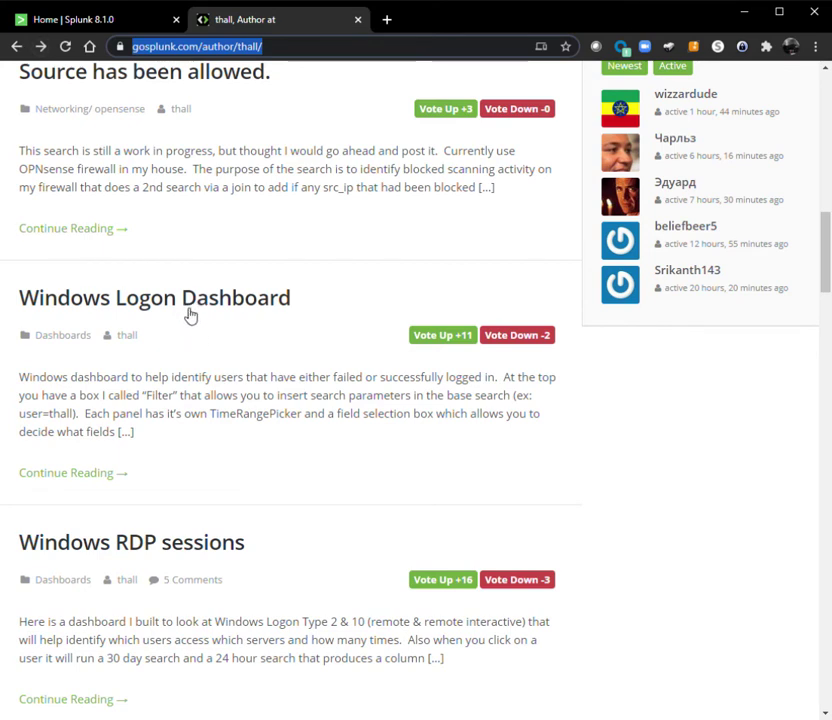
{"action": "left_click", "coordinate": [82, 474]}
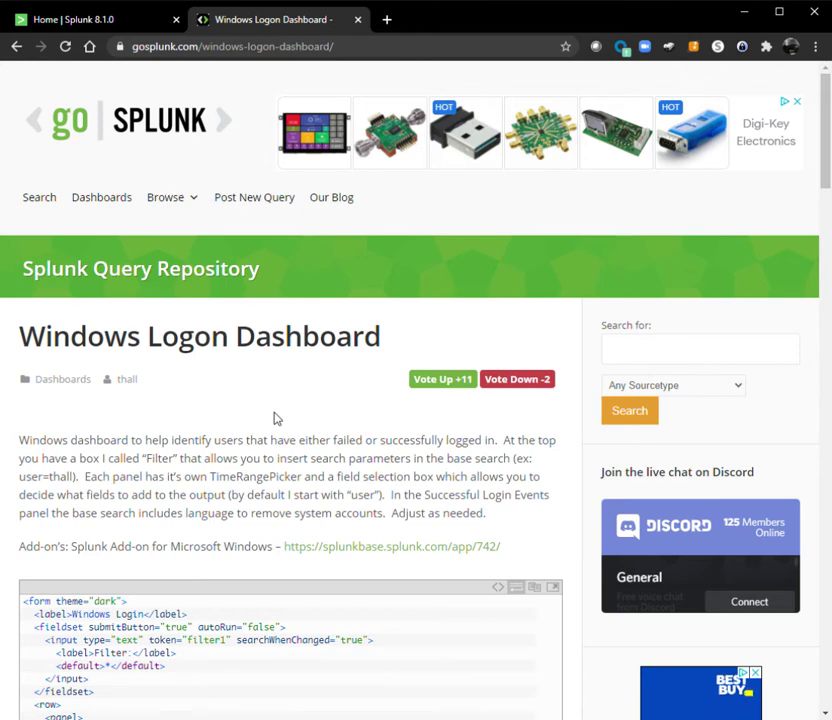
- Copy the dashboard XML with the code block's copy icon, then switch back to the Home | Splunk tab
{"action": "scroll", "coordinate": [277, 423], "scroll_direction": "down", "scroll_amount": 4}
{"action": "scroll", "coordinate": [277, 420], "scroll_direction": "down", "scroll_amount": 1}
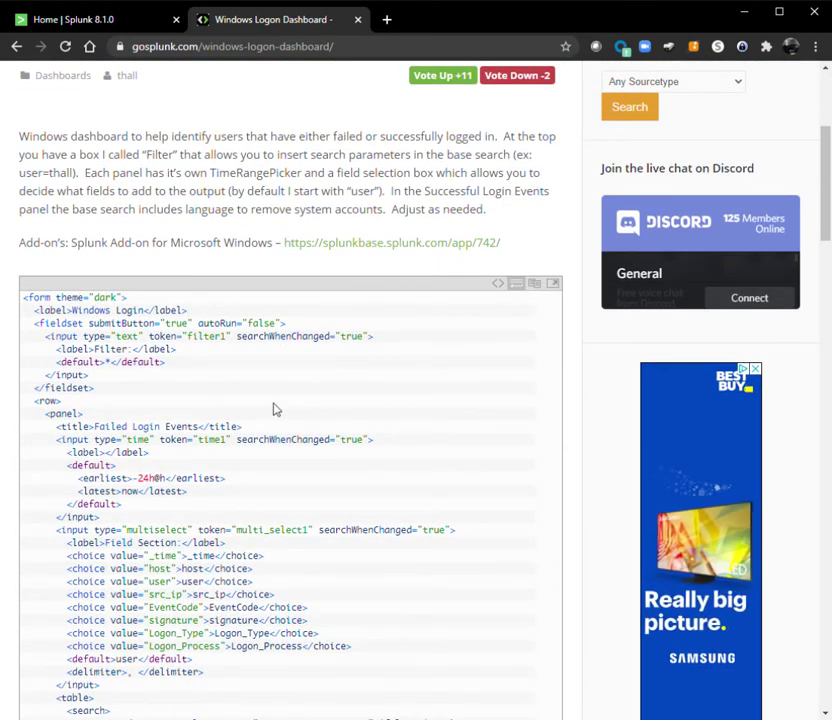
{"action": "left_click", "coordinate": [538, 286]}
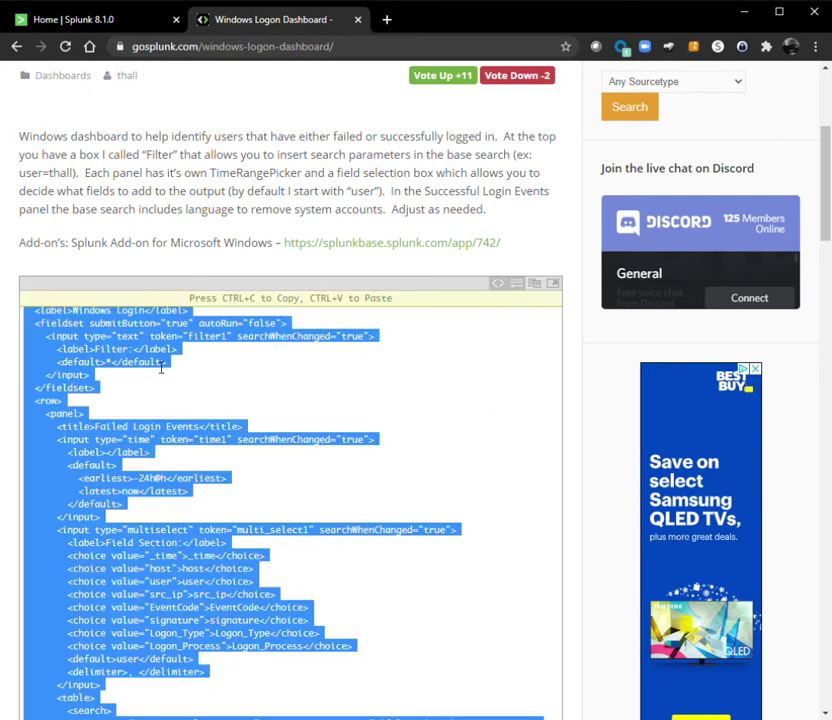
{"action": "scroll", "coordinate": [185, 441], "scroll_direction": "down", "scroll_amount": 3}
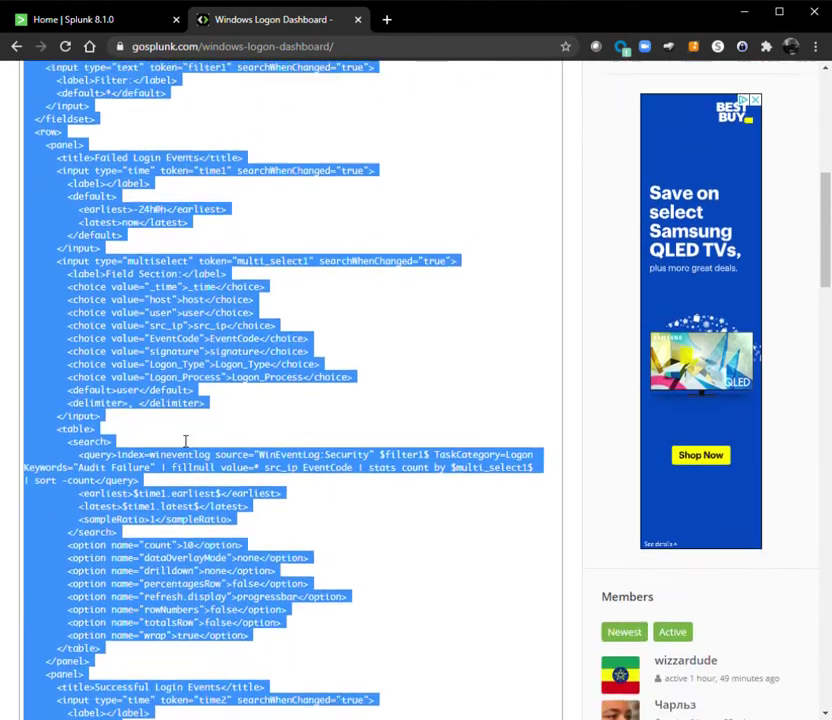
{"action": "scroll", "coordinate": [185, 441], "scroll_direction": "up", "scroll_amount": 1}
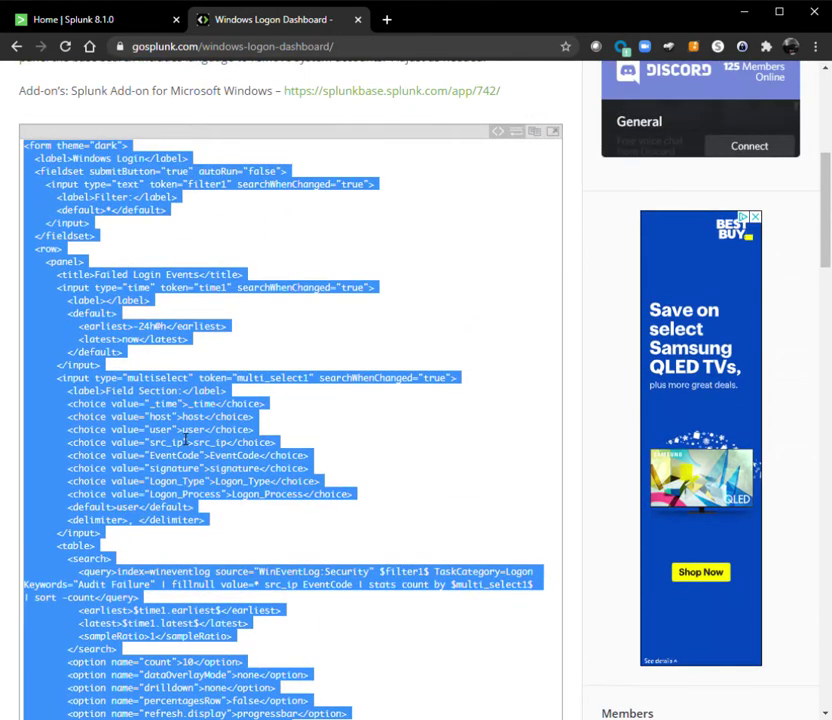
{"action": "left_click", "coordinate": [99, 20]}
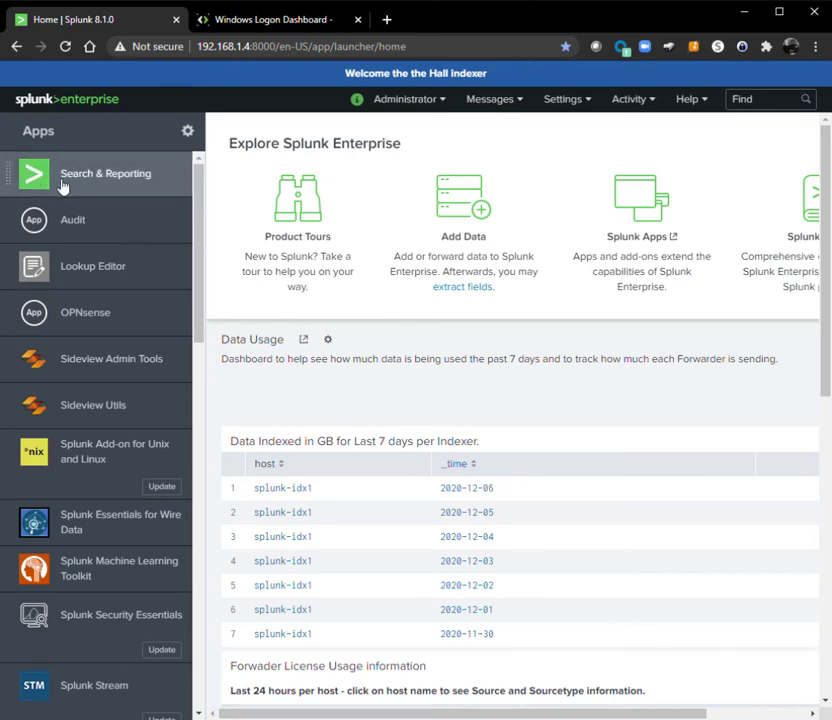
- Open Search & Reporting and list its seven existing dashboards
{"action": "left_click", "coordinate": [130, 180]}
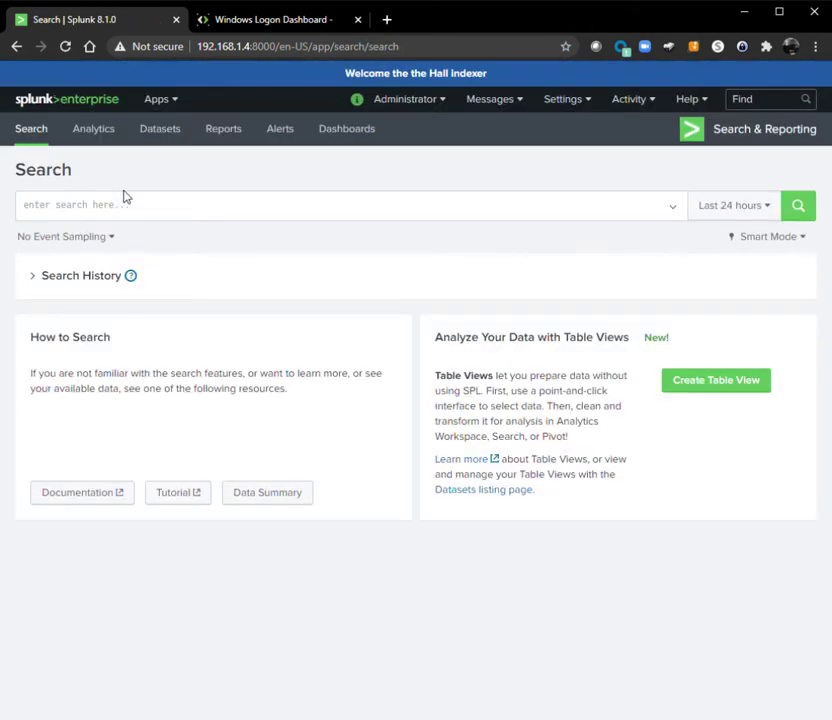
{"action": "left_click", "coordinate": [368, 140]}
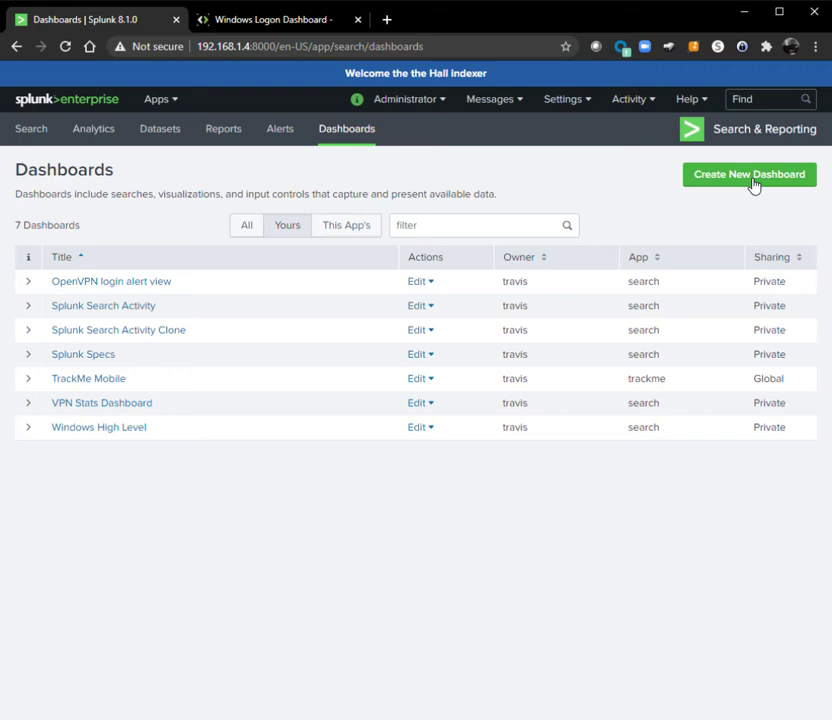
- Start a new dashboard and enter the title 'Windows Logon'
{"action": "left_click", "coordinate": [753, 180]}
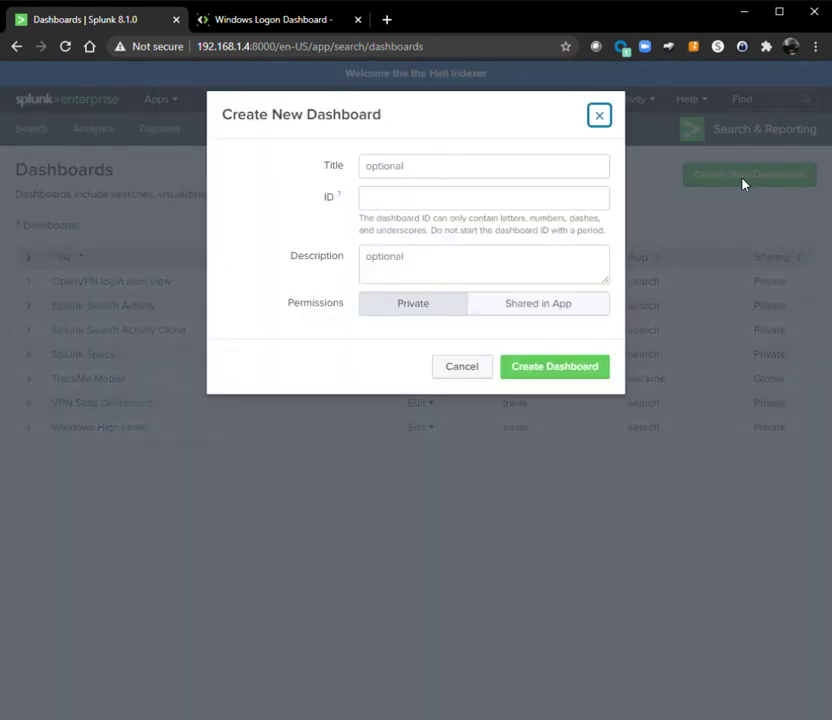
{"action": "left_click", "coordinate": [440, 168]}
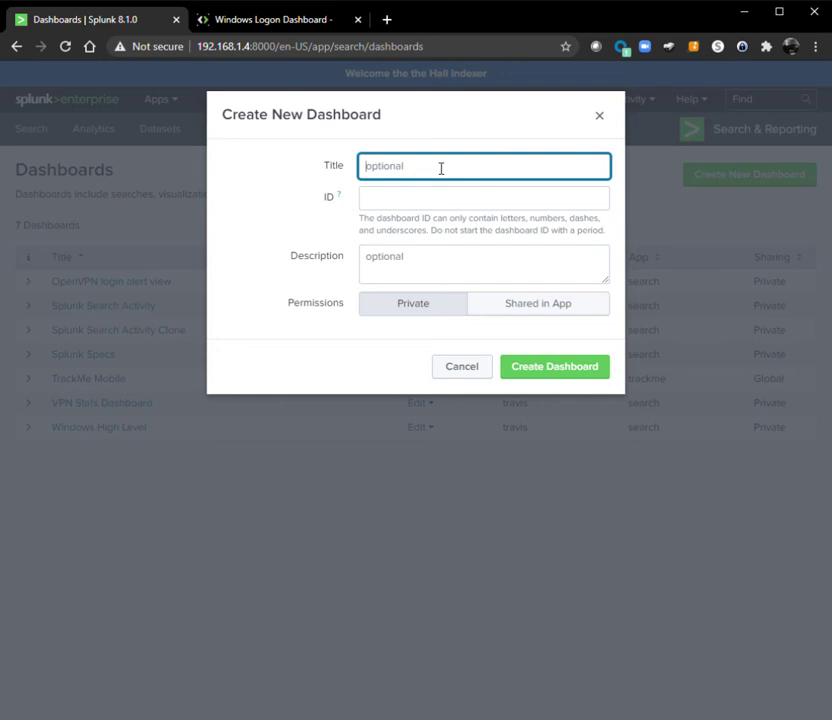
{"action": "type", "text": "Winod"}
{"action": "key", "text": "BackSpace"}
{"action": "type", "text": "dows Logon"}
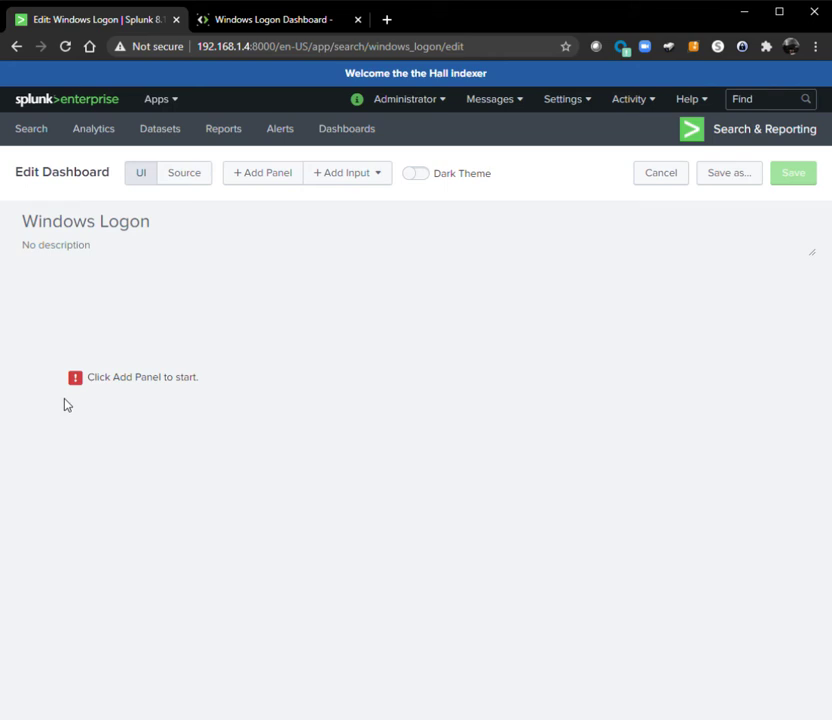
- Replace the placeholder XML in the dashboard source with the copied GoSplunk XML
{"action": "left_click", "coordinate": [185, 180]}
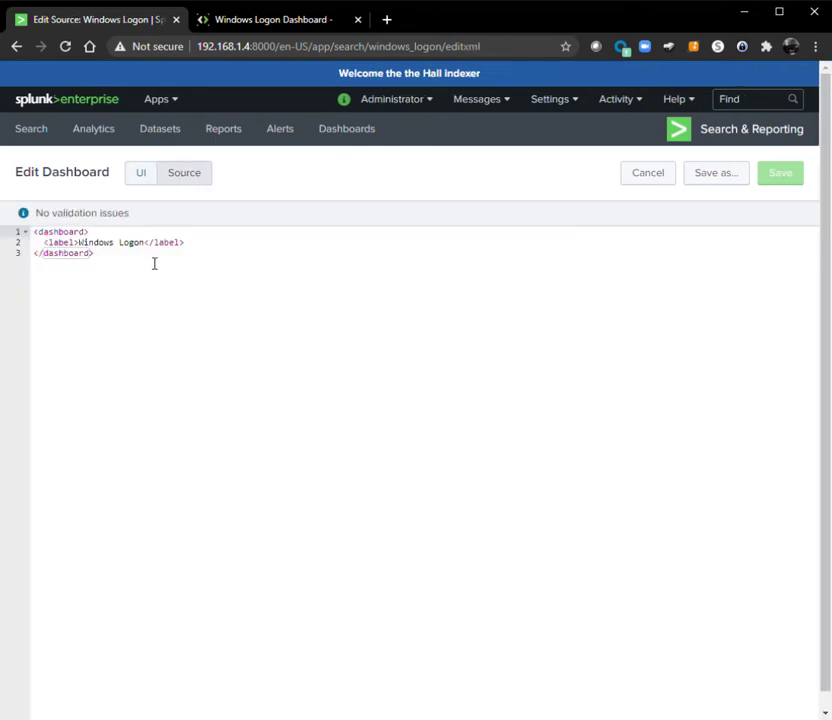
{"action": "left_click_drag", "start_coordinate": [96, 254], "coordinate": [17, 233]}
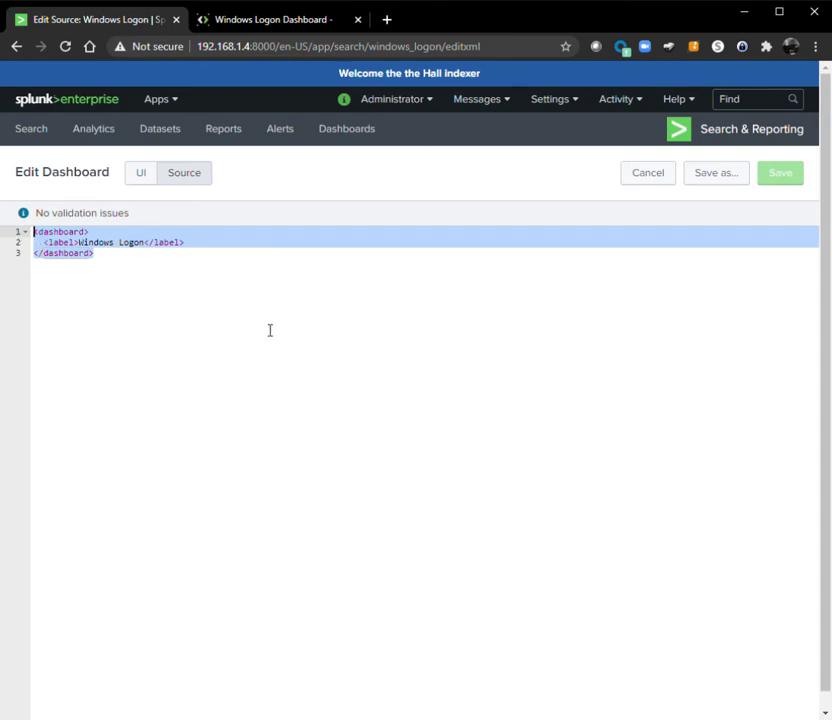
{"action": "key", "text": "ctrl+v"}
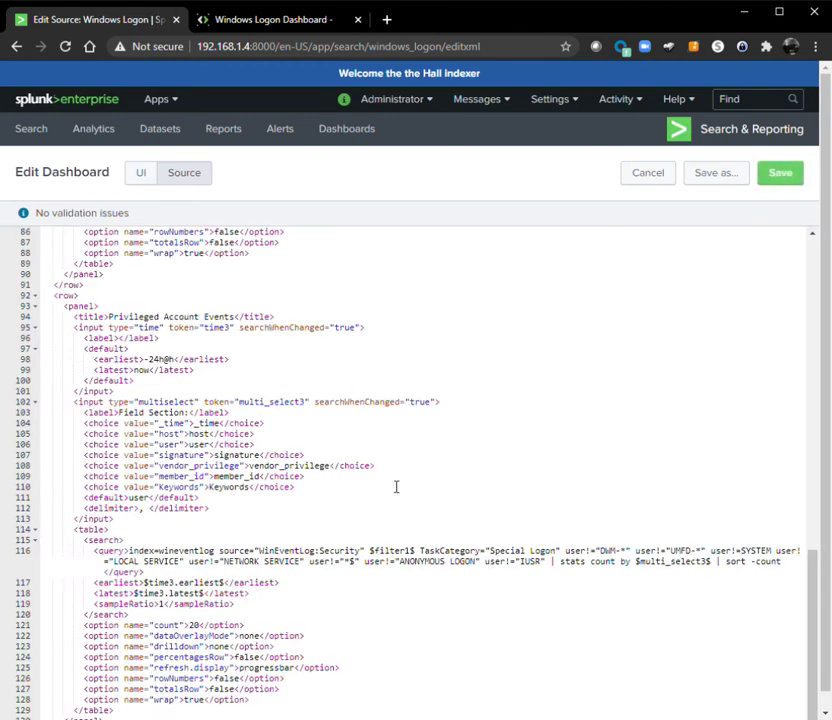
{"action": "scroll", "coordinate": [357, 537], "scroll_direction": "up", "scroll_amount": 5}
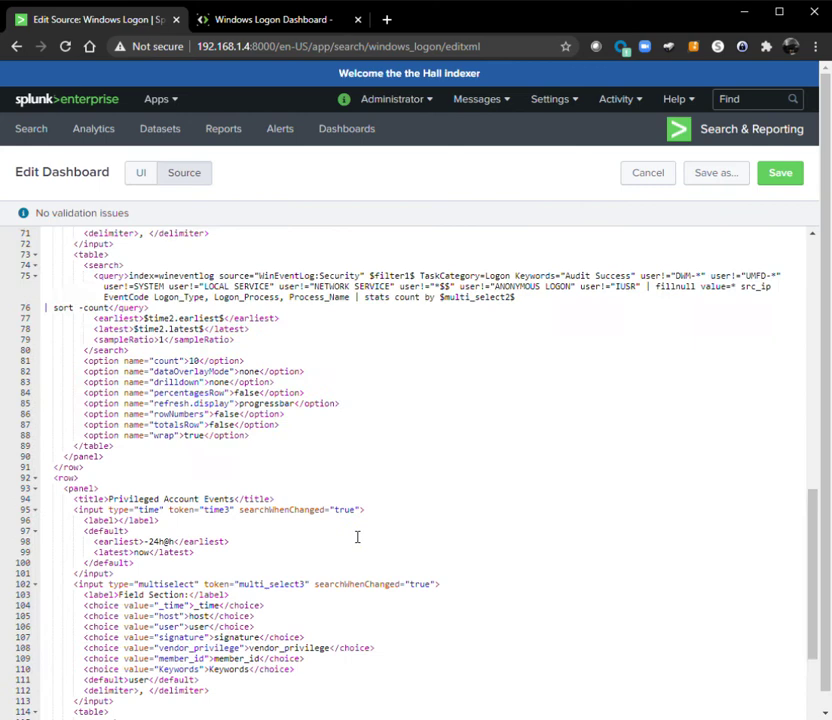
{"action": "scroll", "coordinate": [357, 537], "scroll_direction": "up", "scroll_amount": 4}
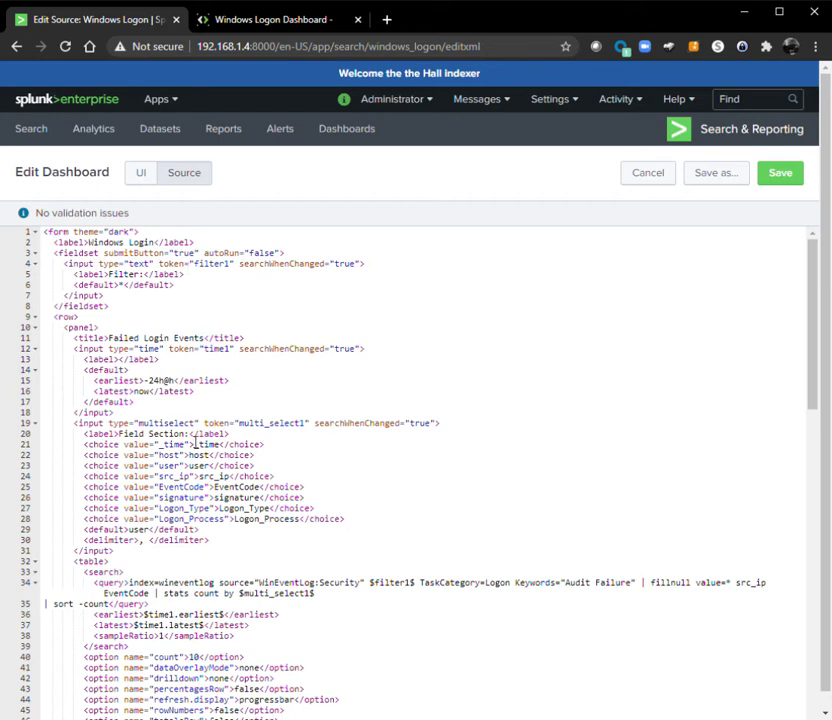
- Select the 'wineventlog' index name on line 34
{"action": "scroll", "coordinate": [233, 476], "scroll_direction": "down", "scroll_amount": 1}
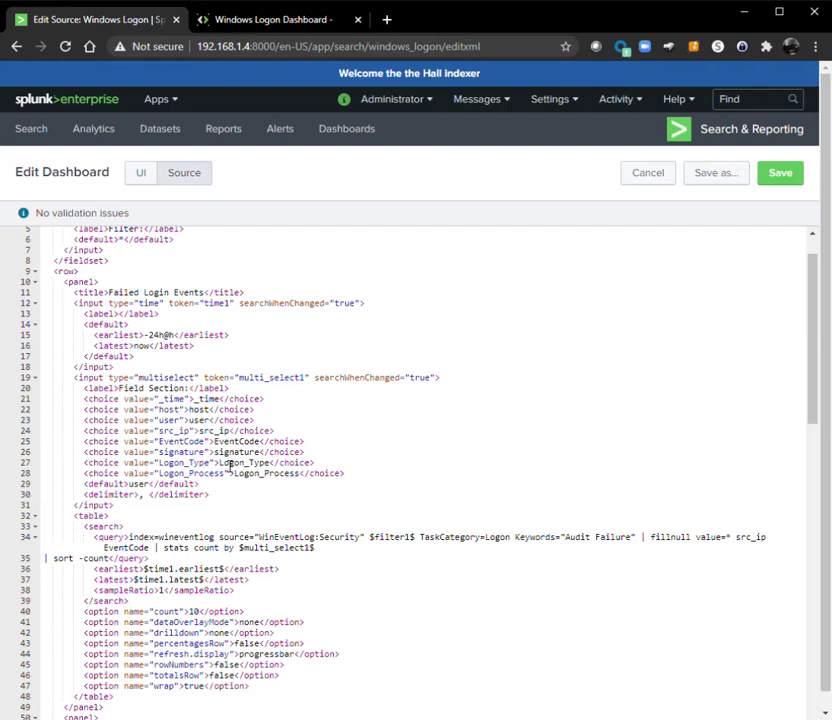
{"action": "scroll", "coordinate": [231, 466], "scroll_direction": "down", "scroll_amount": 3}
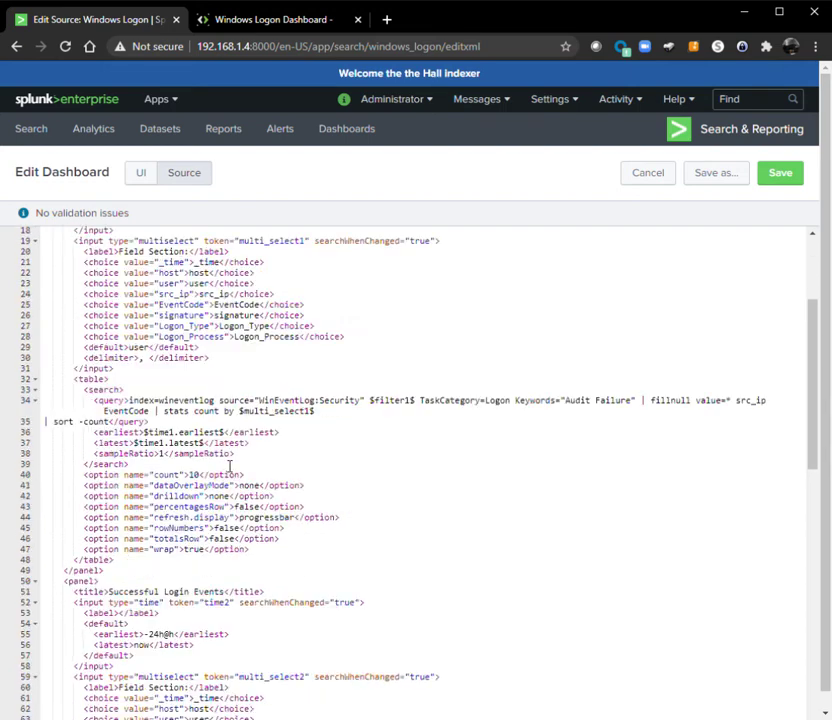
{"action": "left_click", "coordinate": [163, 400]}
{"action": "left_click_drag", "start_coordinate": [178, 406], "coordinate": [219, 408]}
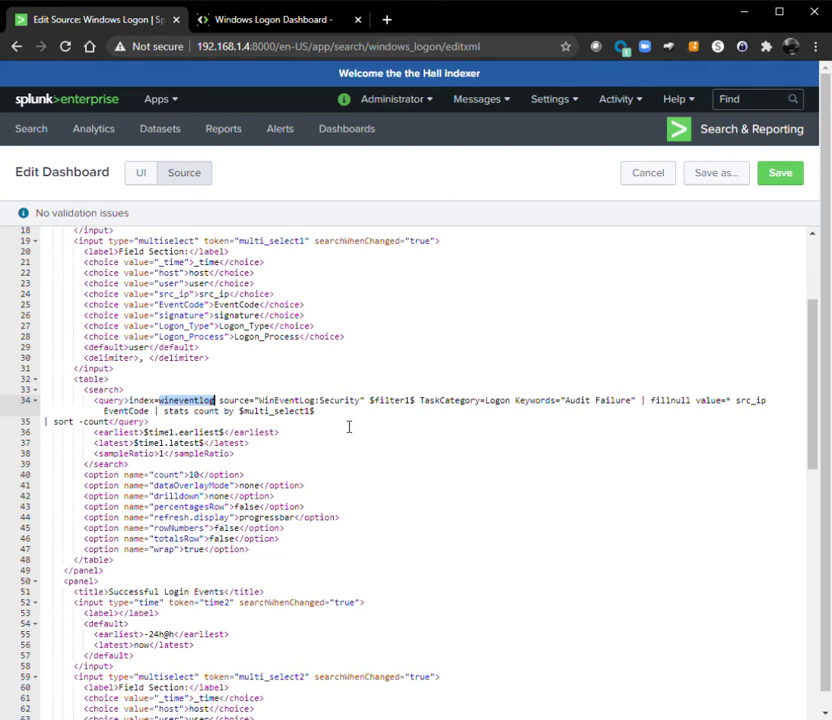
- Change the line 34 index from wineventlog to botsv3
{"action": "type", "text": "bots"}
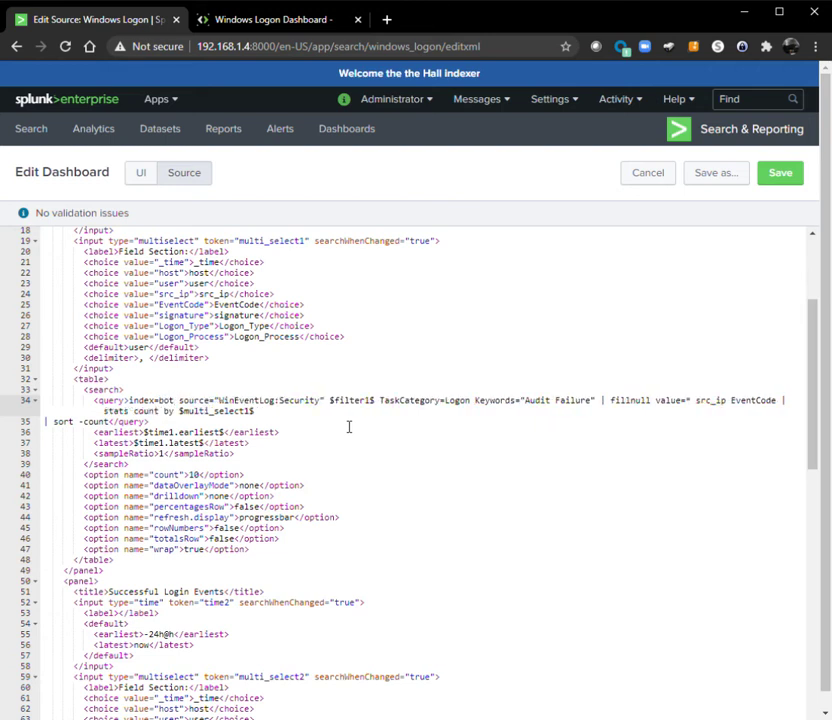
{"action": "type", "text": "v3"}
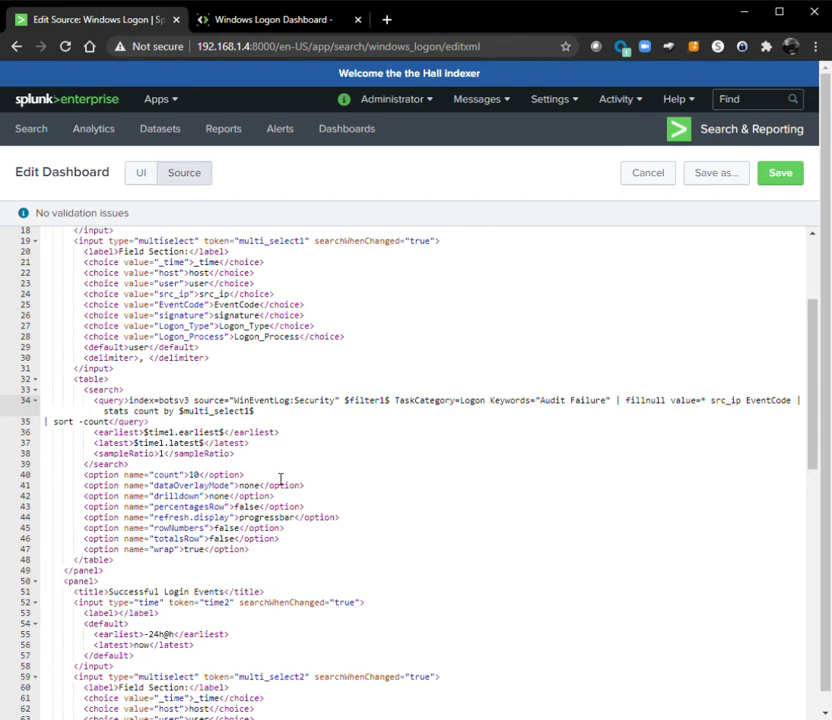
{"action": "scroll", "coordinate": [281, 478], "scroll_direction": "down", "scroll_amount": 3}
{"action": "scroll", "coordinate": [215, 500], "scroll_direction": "up", "scroll_amount": 1}
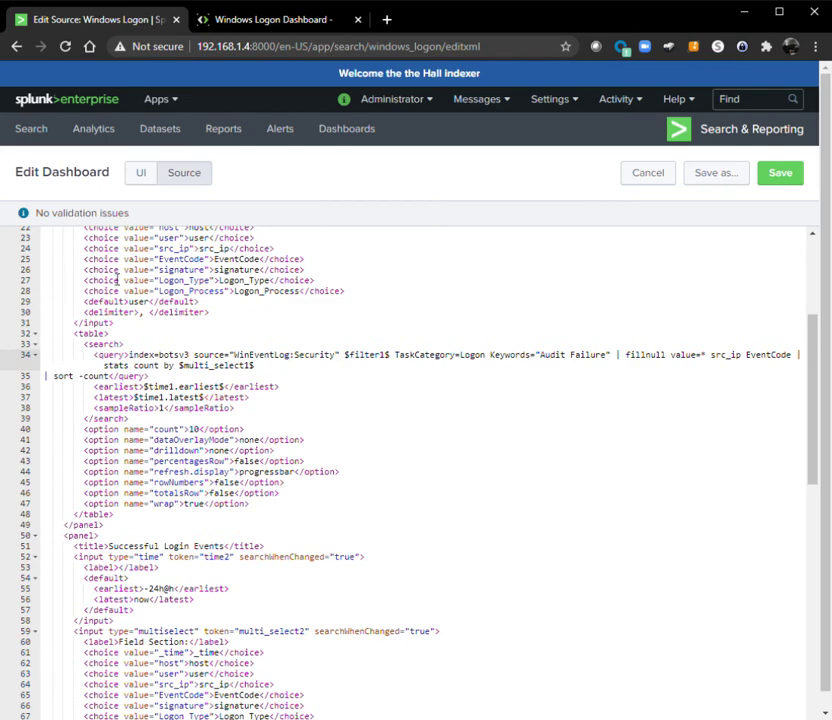
{"action": "scroll", "coordinate": [216, 502], "scroll_direction": "up", "scroll_amount": 4}
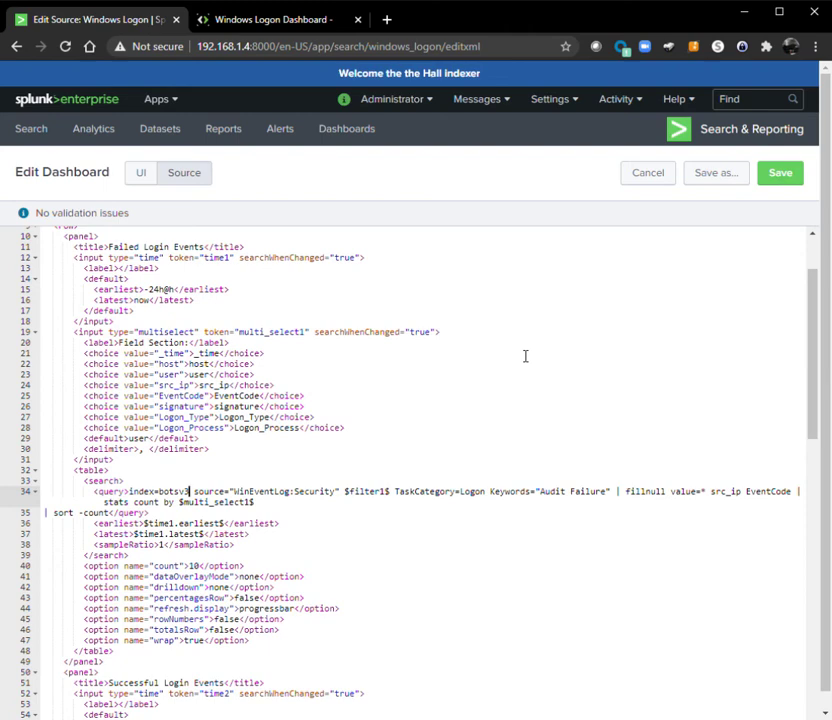
- Find remaining 'index=wineventlog' matches and change them to botsv3 on lines 75 and 116
{"action": "key", "text": "ctrl+f"}
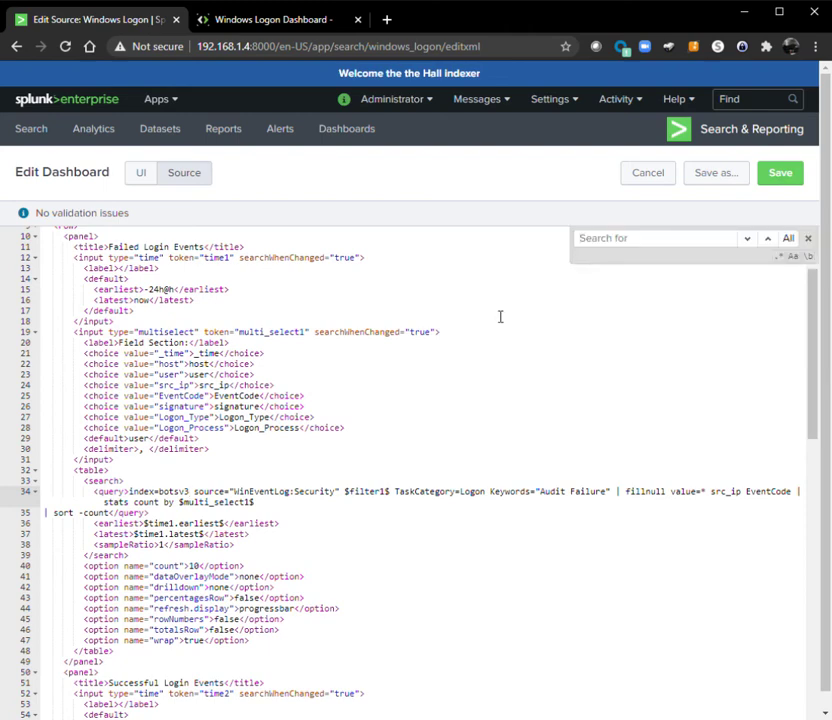
{"action": "type", "text": "index"}
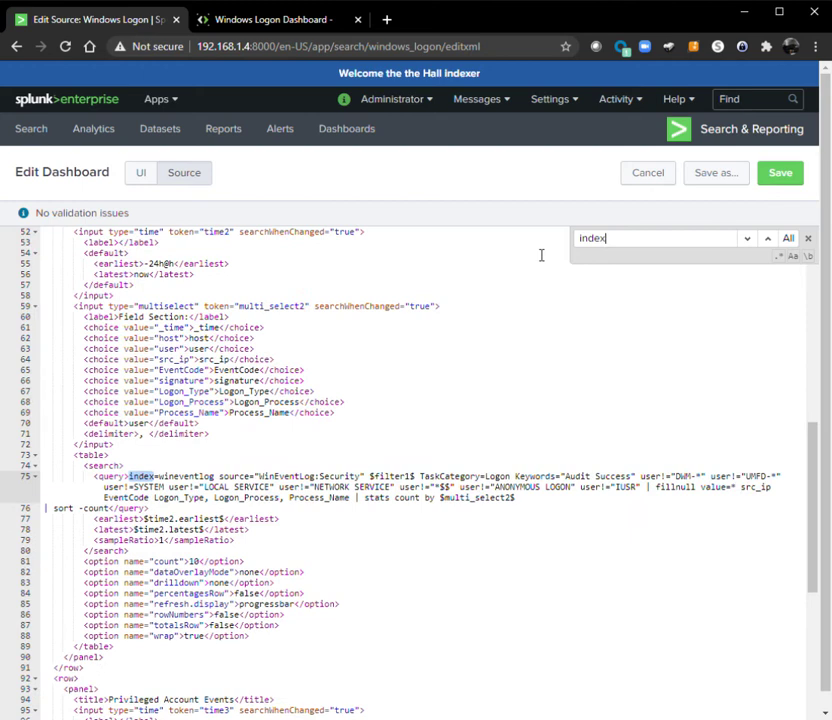
{"action": "type", "text": "=wineventlog"}
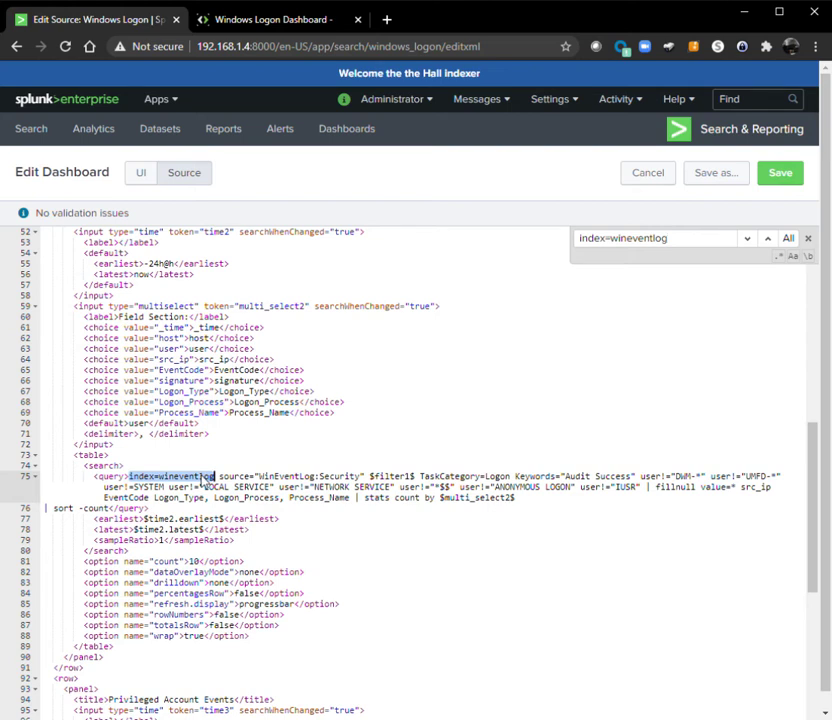
{"action": "double_click", "coordinate": [200, 477]}
{"action": "type", "text": "bots"}
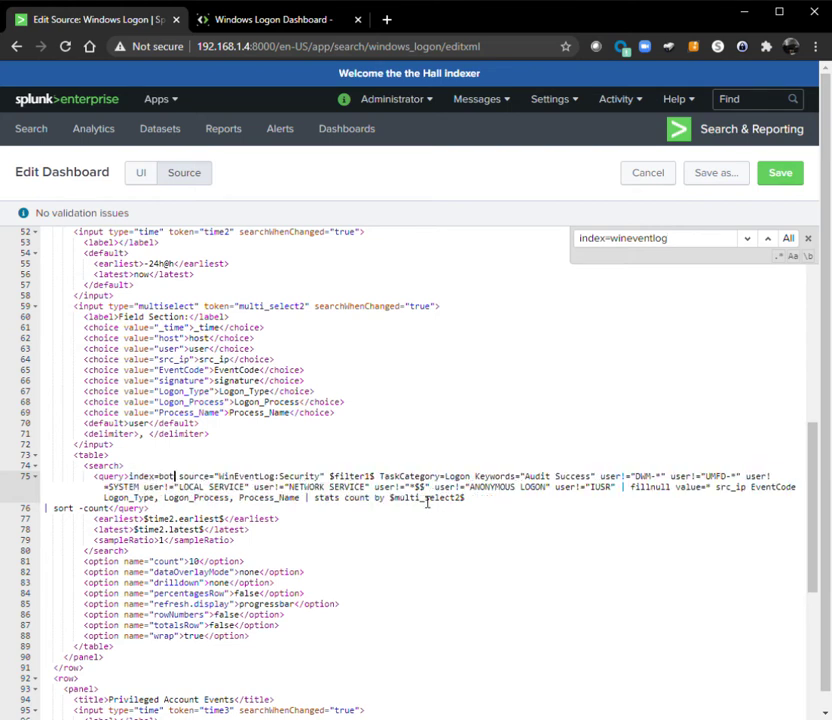
{"action": "type", "text": "v3"}
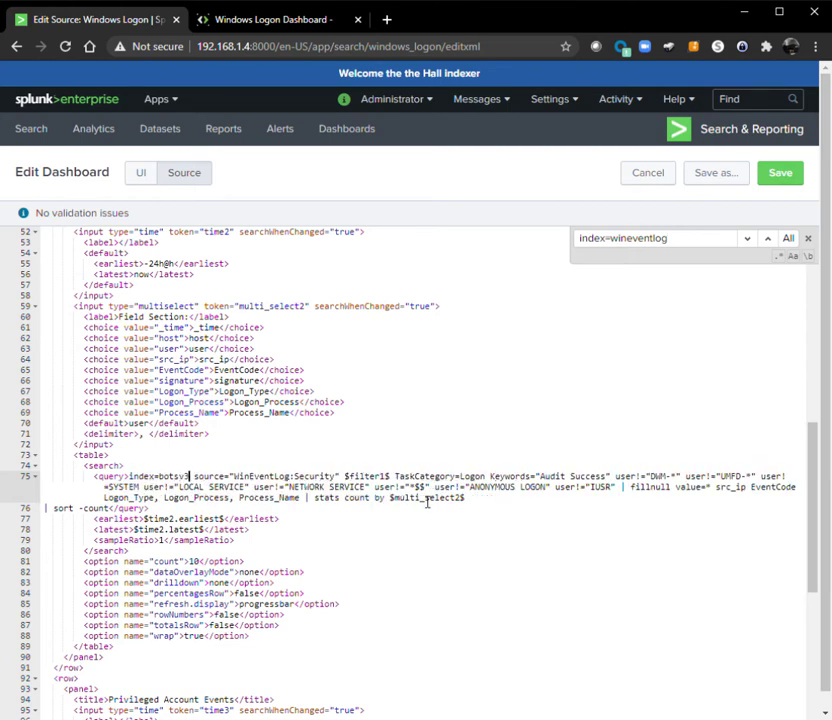
{"action": "left_click", "coordinate": [749, 239]}
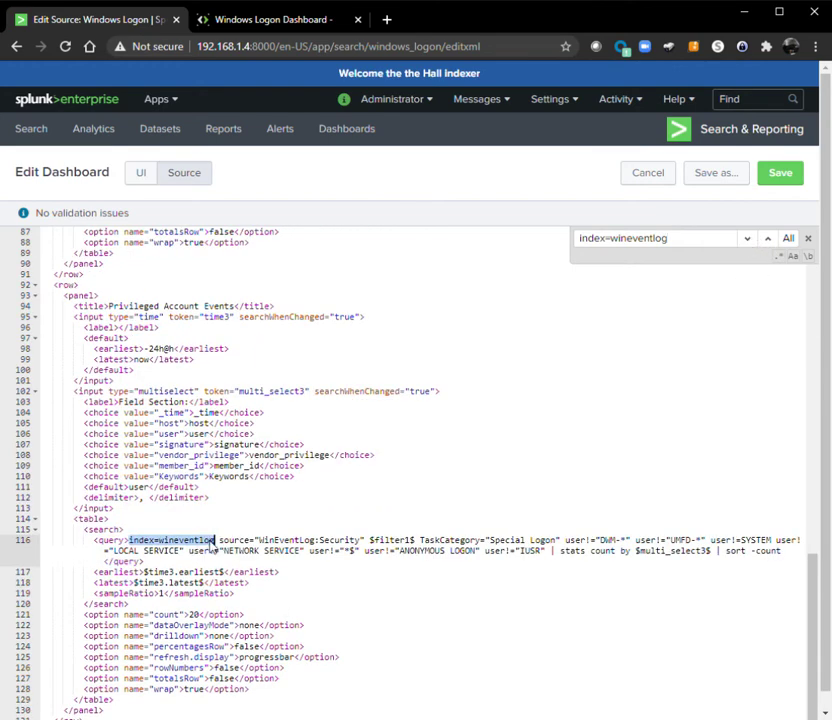
{"action": "left_click_drag", "start_coordinate": [213, 544], "coordinate": [158, 544]}
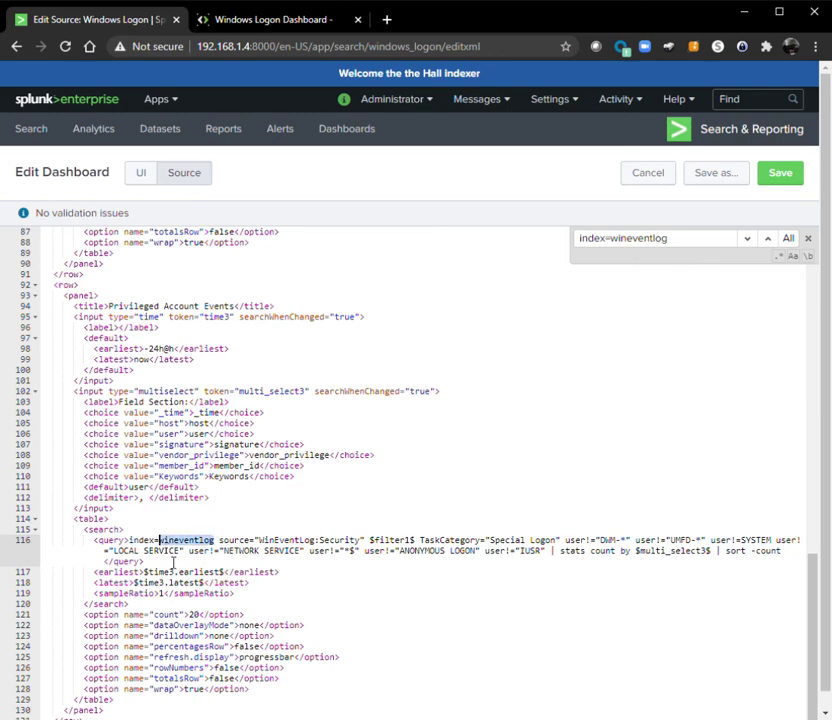
{"action": "type", "text": "botsv"}
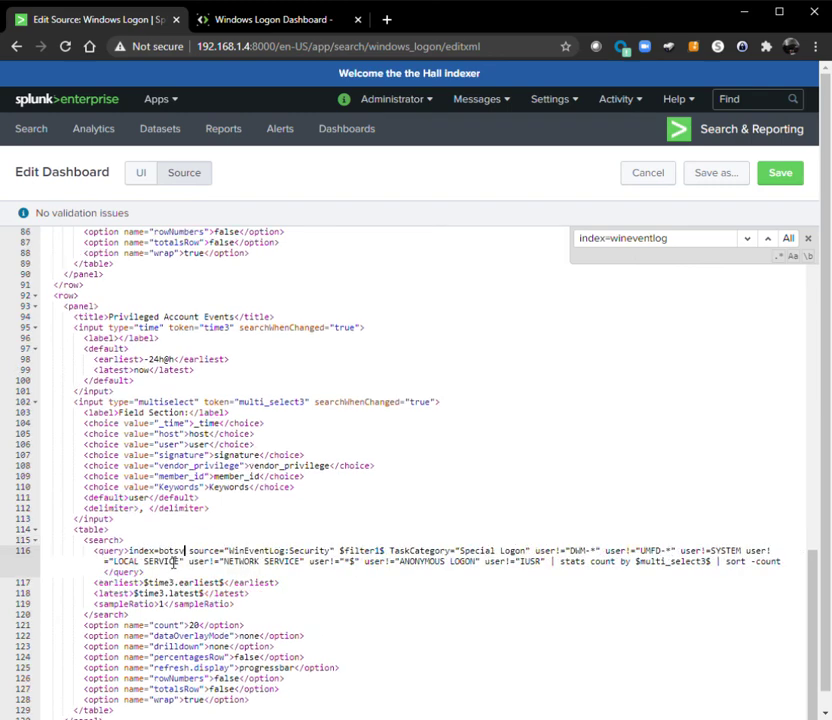
{"action": "type", "text": "3"}
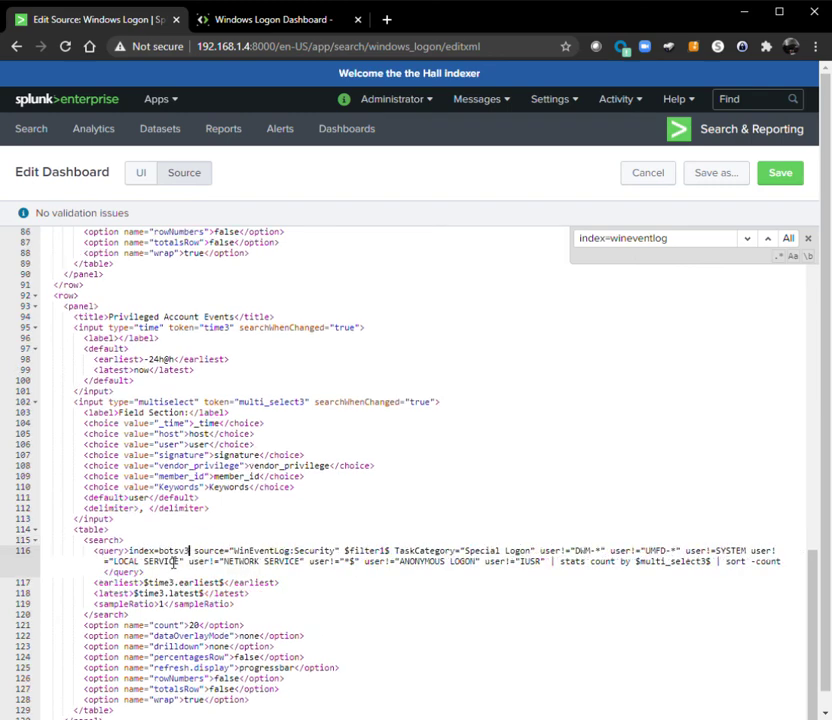
{"action": "left_click", "coordinate": [758, 241]}
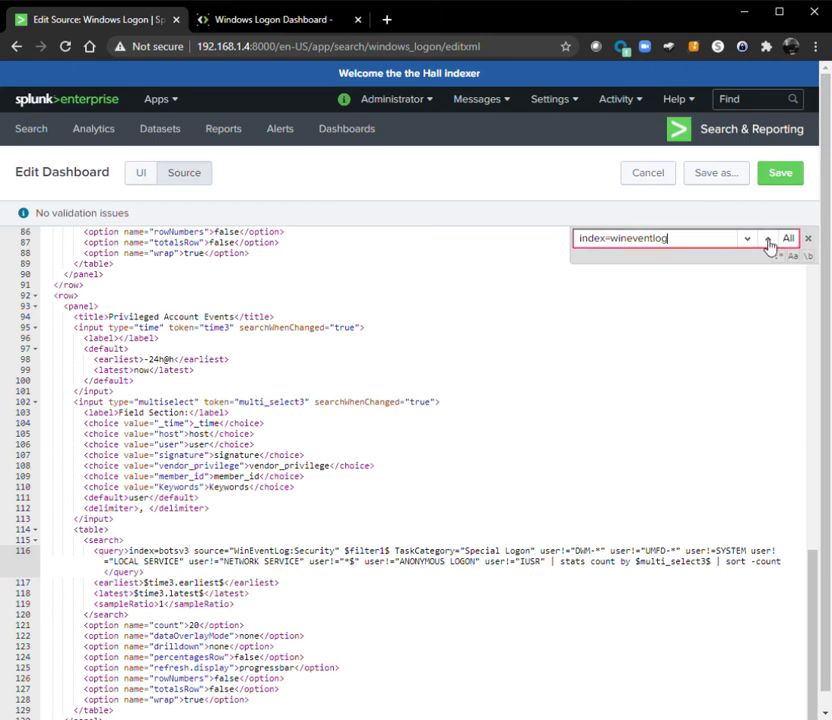
- Save the dashboard, reload it in the dark theme, and try a 'host=xyz' filter
{"action": "left_click", "coordinate": [781, 175]}
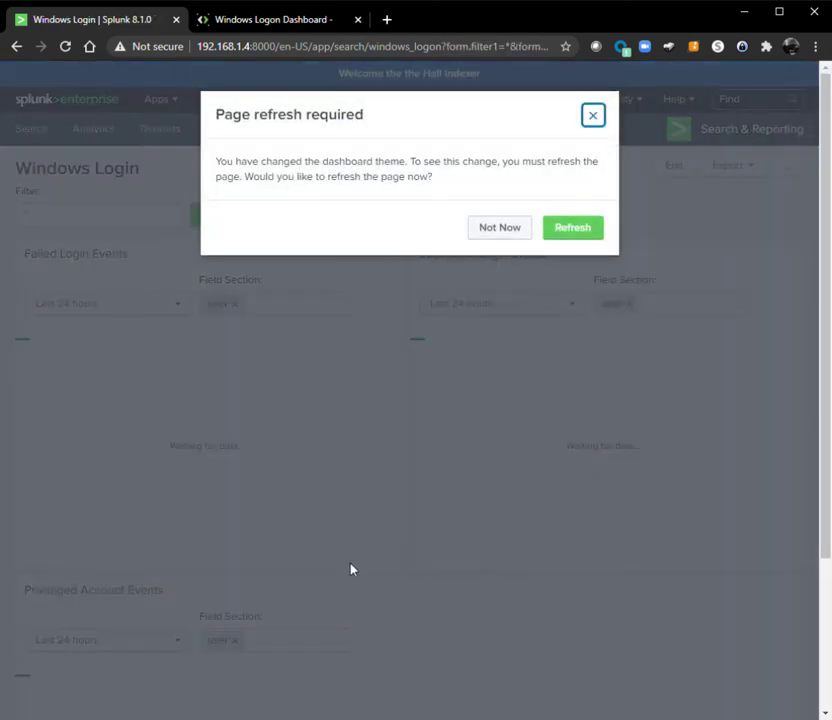
{"action": "left_click", "coordinate": [581, 231]}
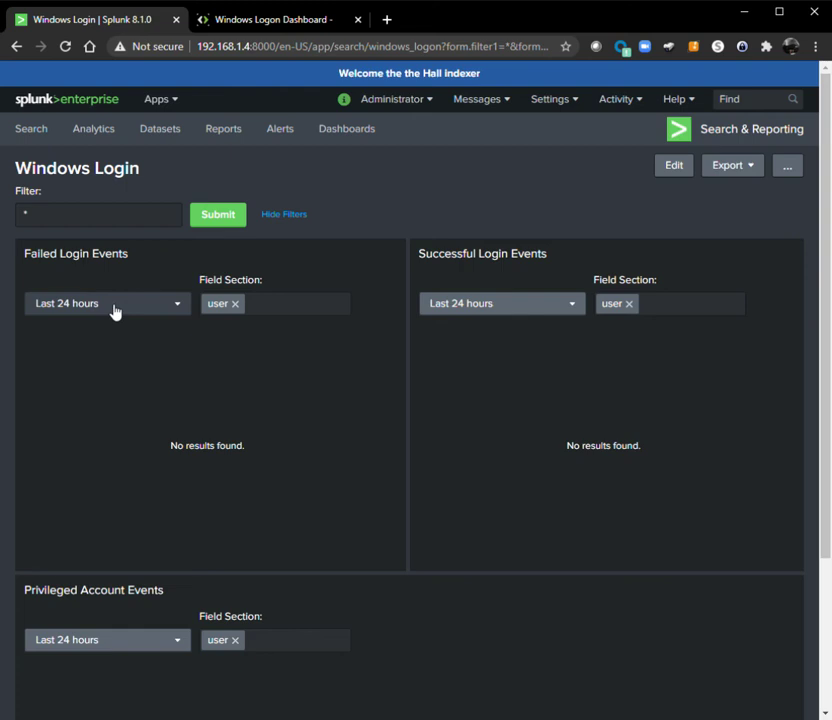
{"action": "left_click", "coordinate": [25, 215]}
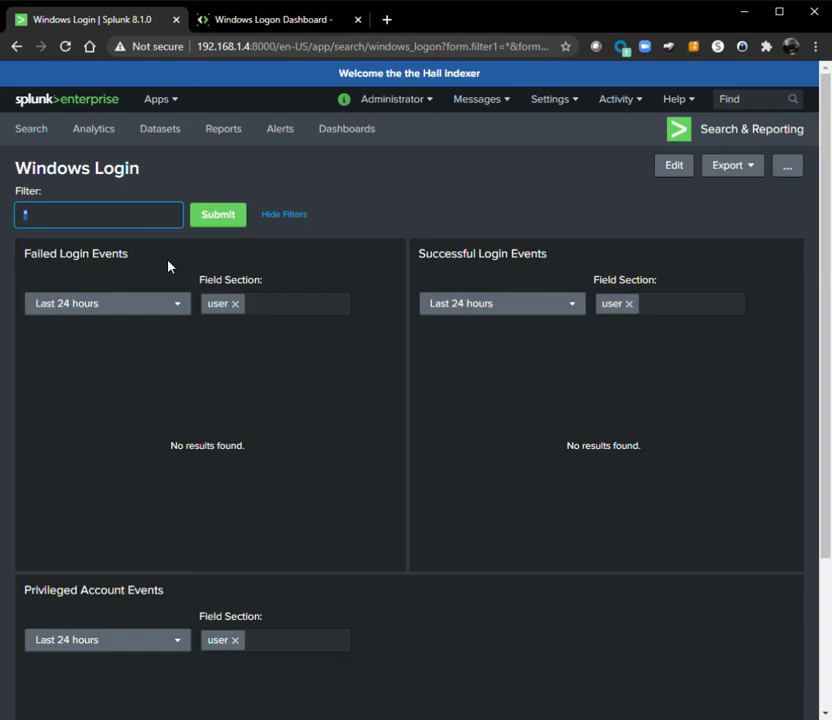
{"action": "type", "text": "host=xyz"}
{"action": "key", "text": "BackSpace"}
{"action": "key", "text": "BackSpace"}
{"action": "key", "text": "BackSpace"}
{"action": "key", "text": "BackSpace"}
{"action": "key", "text": "BackSpace"}
{"action": "key", "text": "BackSpace"}
{"action": "key", "text": "BackSpace"}
{"action": "key", "text": "BackSpace"}
- Set the Failed, Successful and Privileged logon panels' time ranges to All time
{"action": "left_click", "coordinate": [121, 304]}
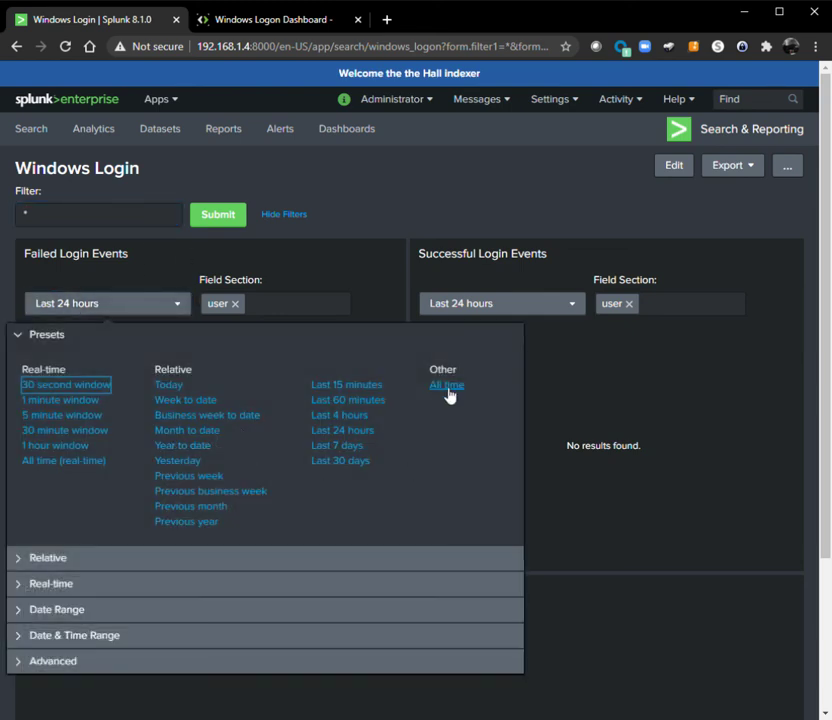
{"action": "left_click", "coordinate": [446, 385]}
{"action": "left_click", "coordinate": [551, 310]}
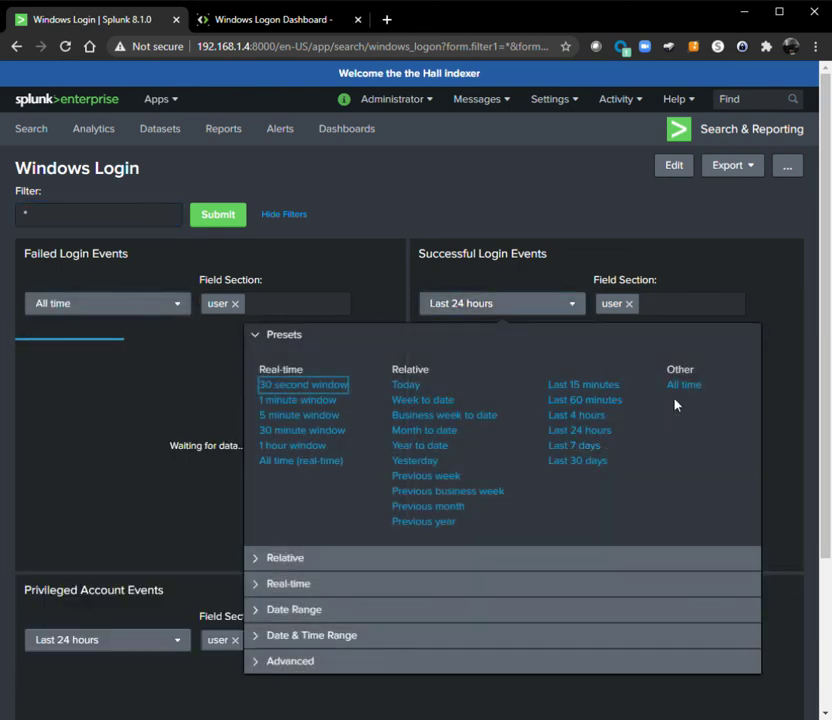
{"action": "left_click", "coordinate": [692, 386]}
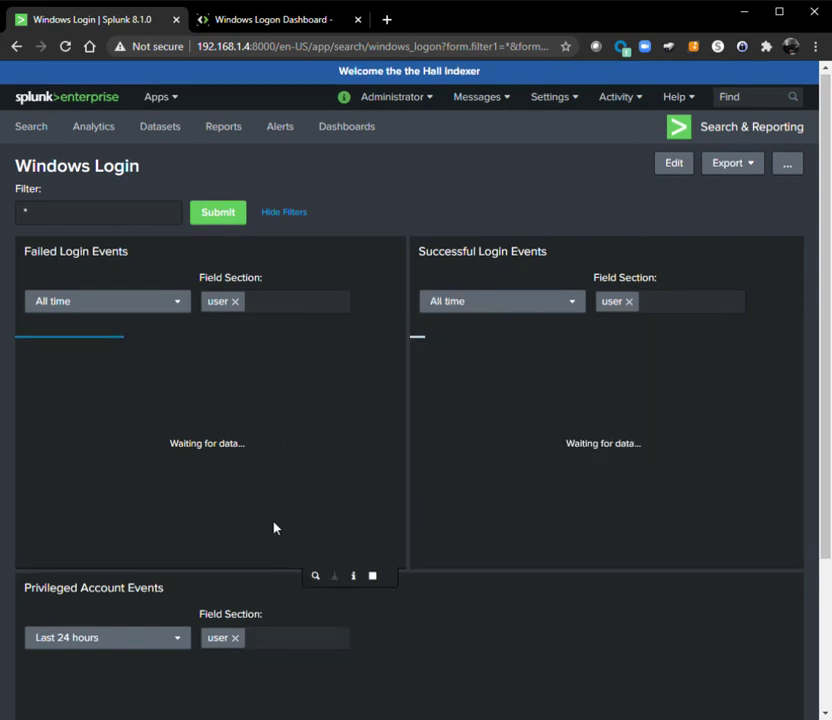
{"action": "scroll", "coordinate": [210, 500], "scroll_direction": "down", "scroll_amount": 3}
{"action": "left_click", "coordinate": [150, 437]}
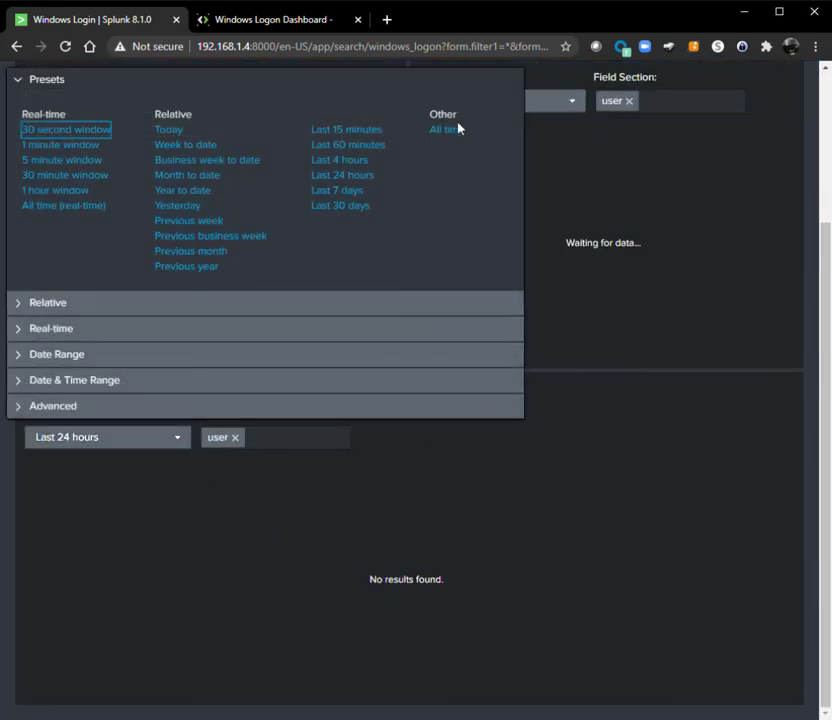
{"action": "left_click", "coordinate": [452, 131]}
{"action": "scroll", "coordinate": [535, 323], "scroll_direction": "up", "scroll_amount": 3}
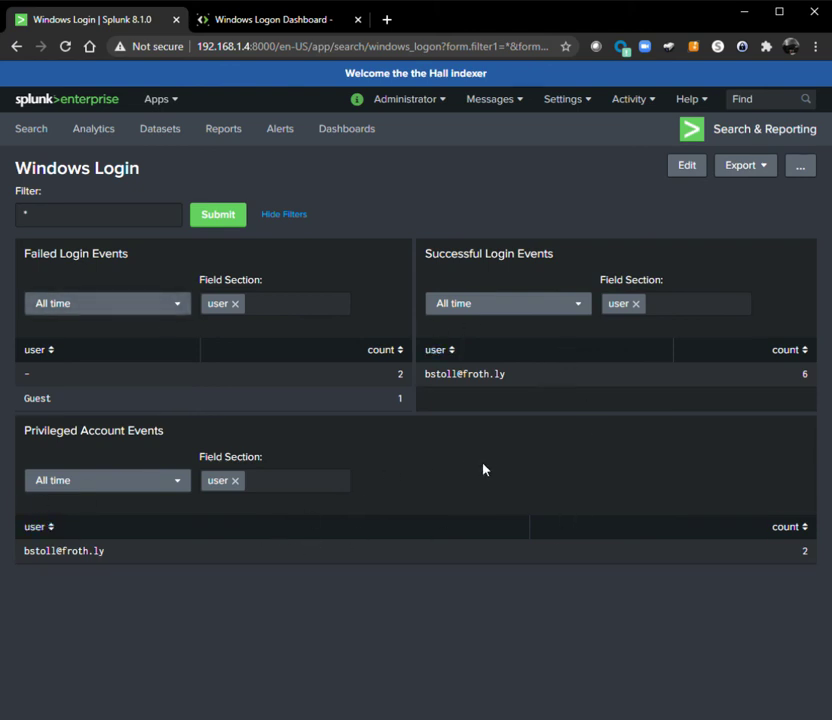
- Add _time, host, src_ip, EventCode, signature, Logon_Type and Logon_Process columns to Failed Login Events
{"action": "left_click", "coordinate": [280, 310]}
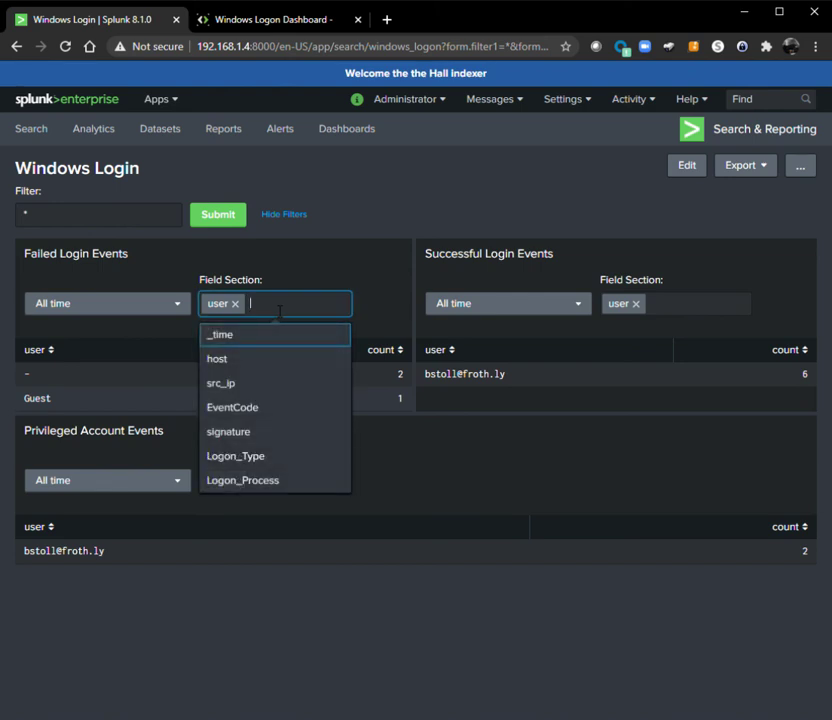
{"action": "left_click", "coordinate": [233, 339]}
{"action": "left_click", "coordinate": [238, 341]}
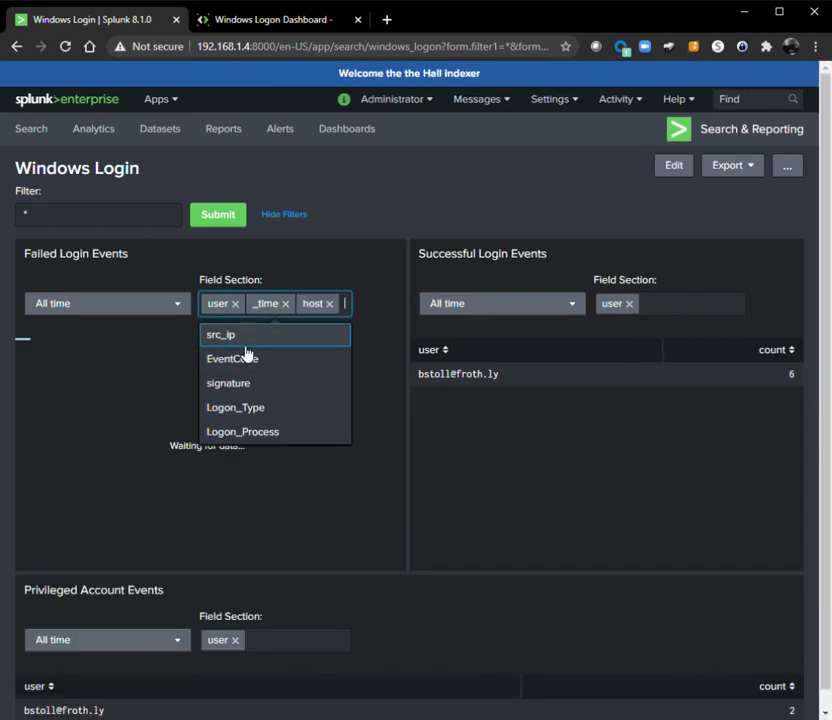
{"action": "left_click", "coordinate": [245, 347]}
{"action": "left_click", "coordinate": [254, 357]}
{"action": "left_click", "coordinate": [258, 364]}
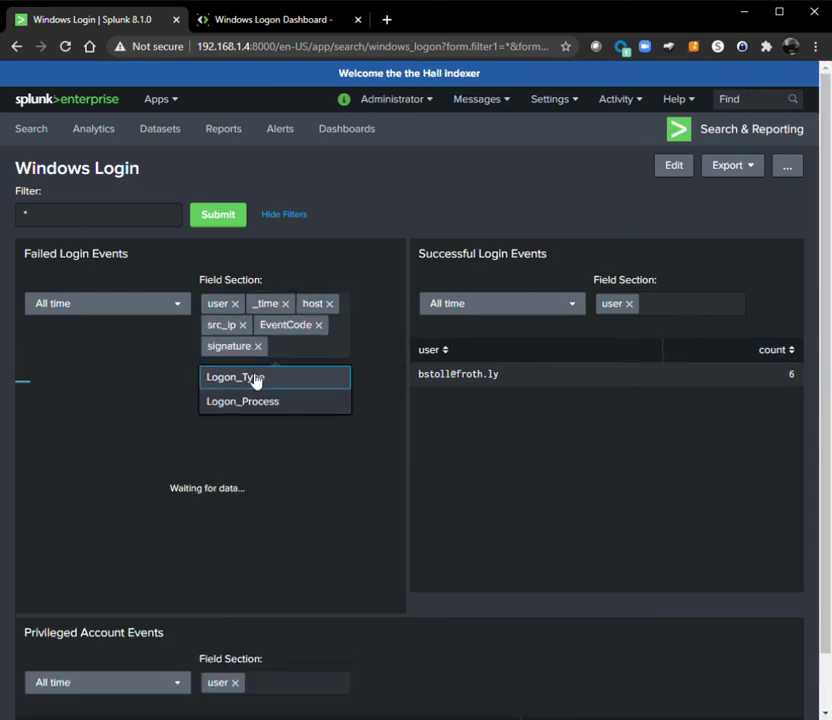
{"action": "left_click", "coordinate": [256, 378]}
{"action": "left_click", "coordinate": [258, 402]}
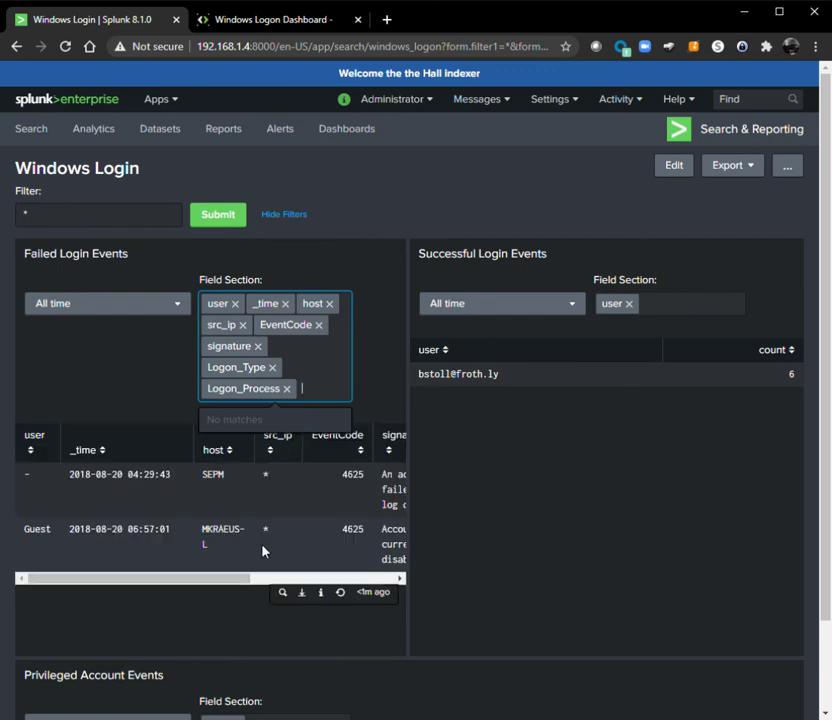
{"action": "left_click_drag", "start_coordinate": [160, 584], "coordinate": [304, 580]}
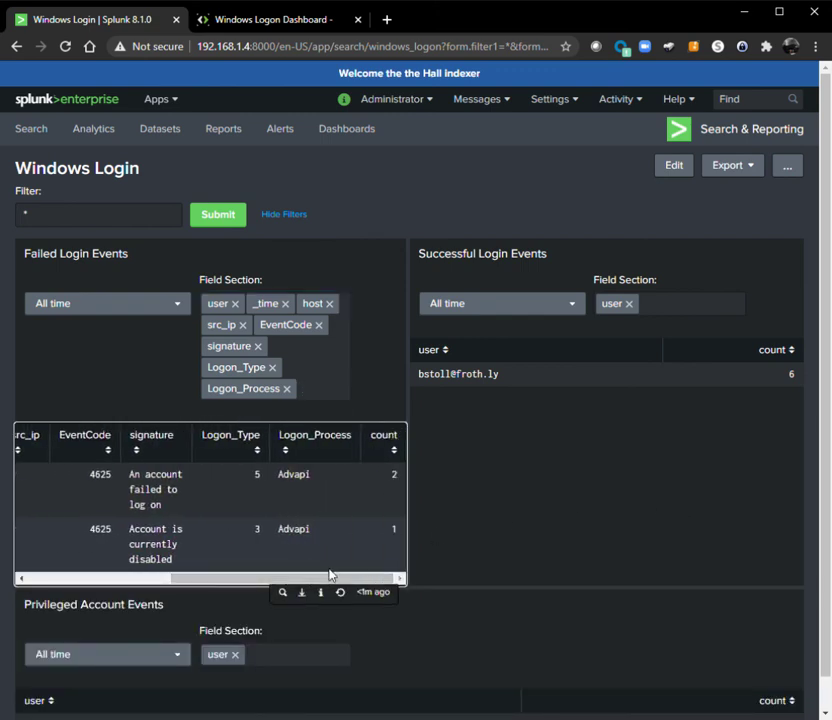
{"action": "left_click_drag", "start_coordinate": [236, 584], "coordinate": [30, 578]}
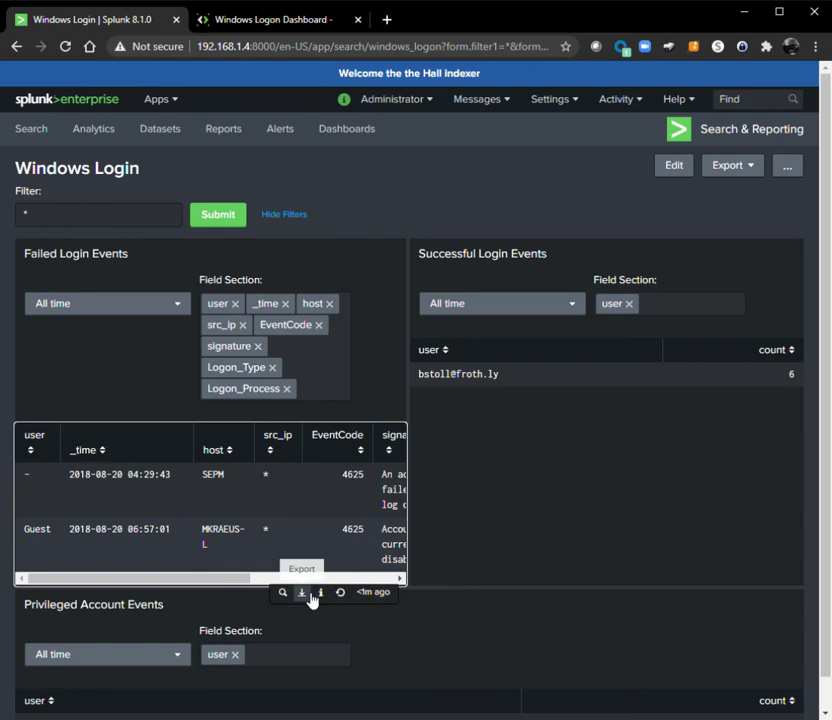
{"action": "left_click", "coordinate": [309, 594]}
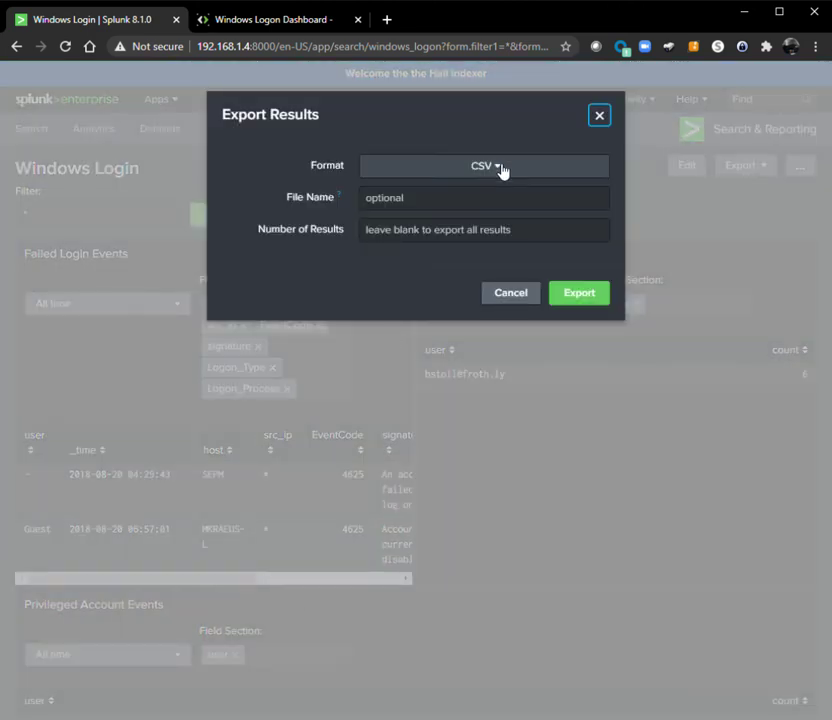
{"action": "left_click", "coordinate": [501, 170]}
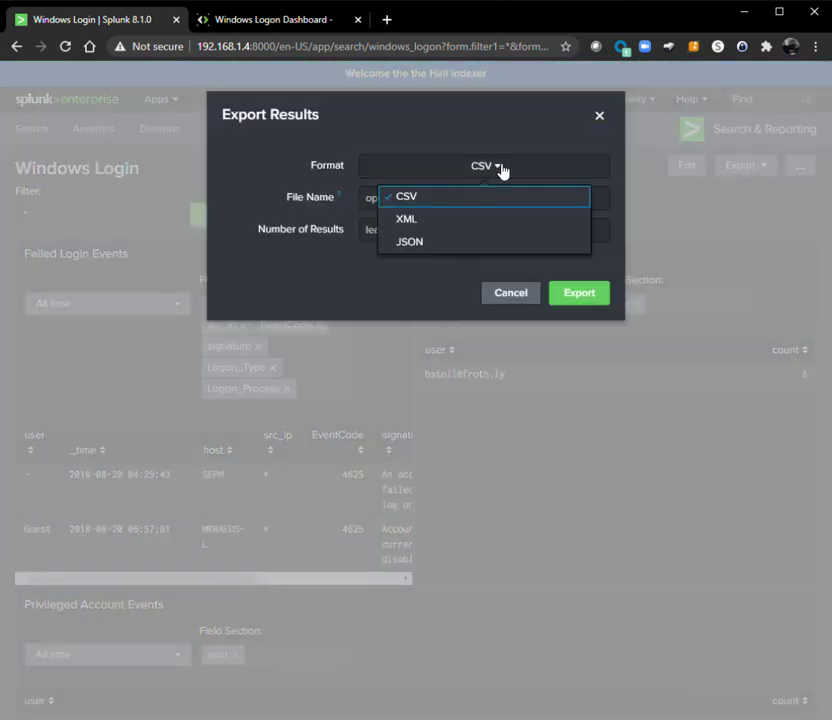
{"action": "left_click", "coordinate": [450, 128]}
{"action": "left_click", "coordinate": [518, 300]}
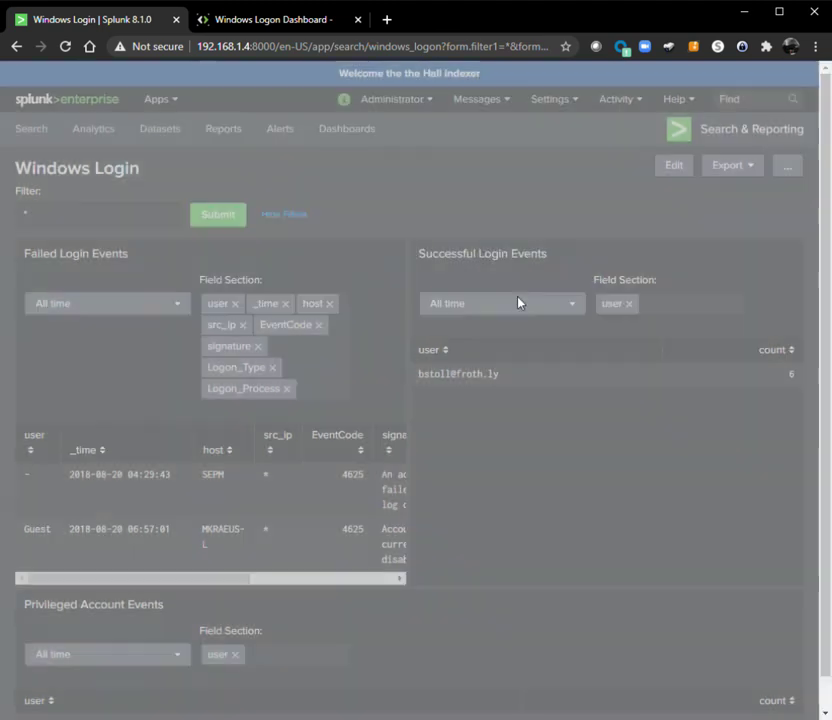